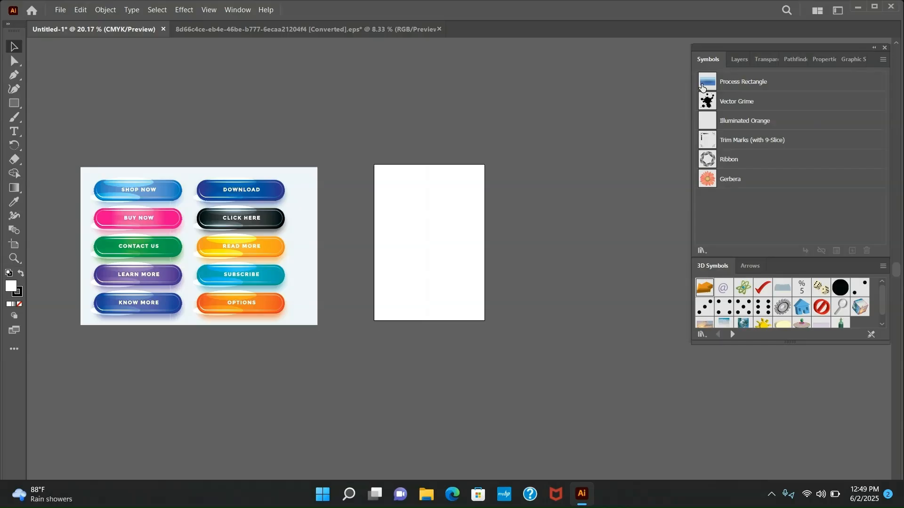
# Draw a small rectangle in the upper part of the blank artboard
pyautogui.hotkey('ctrl', '+')
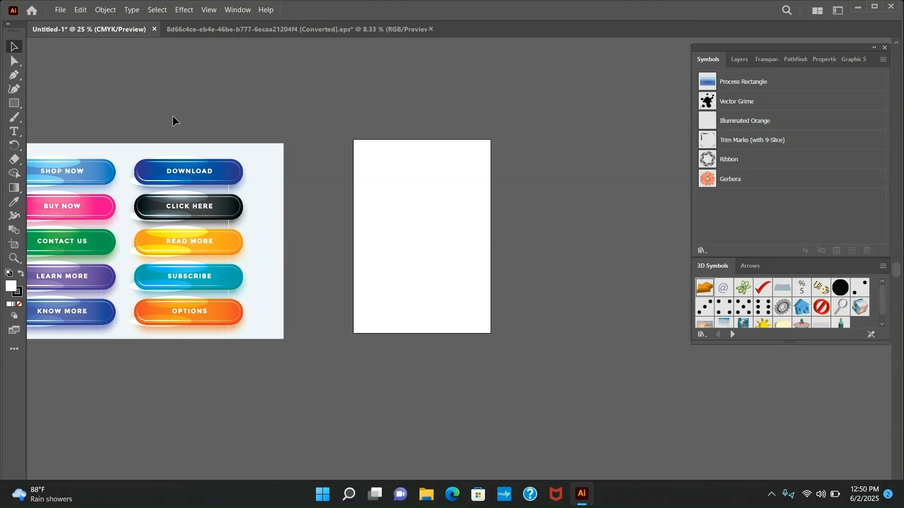
pyautogui.click(14, 103)
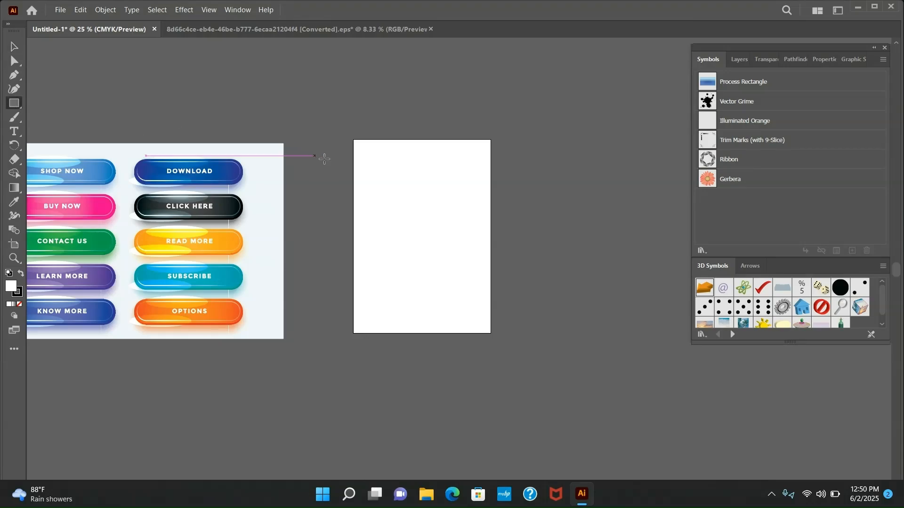
pyautogui.moveTo(380, 190); pyautogui.dragTo(409, 206)
pyautogui.click(14, 46)
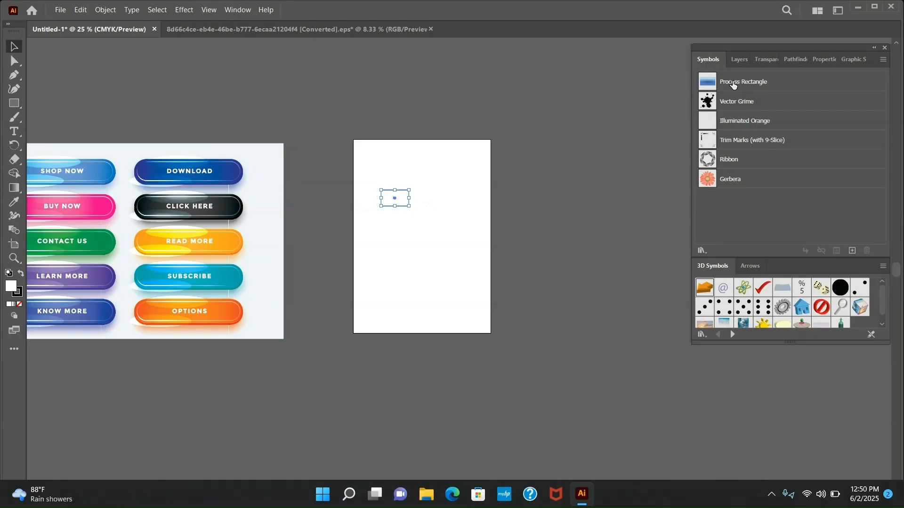
pyautogui.click(739, 59)
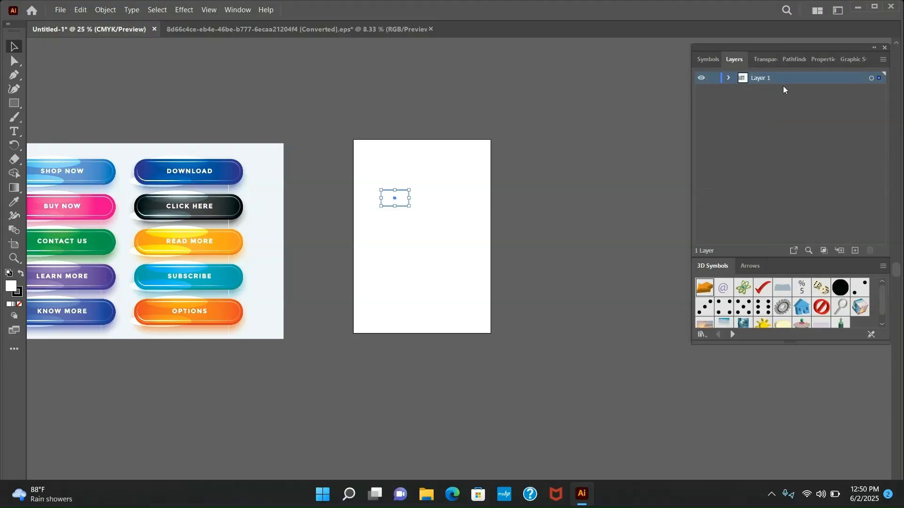
pyautogui.click(793, 59)
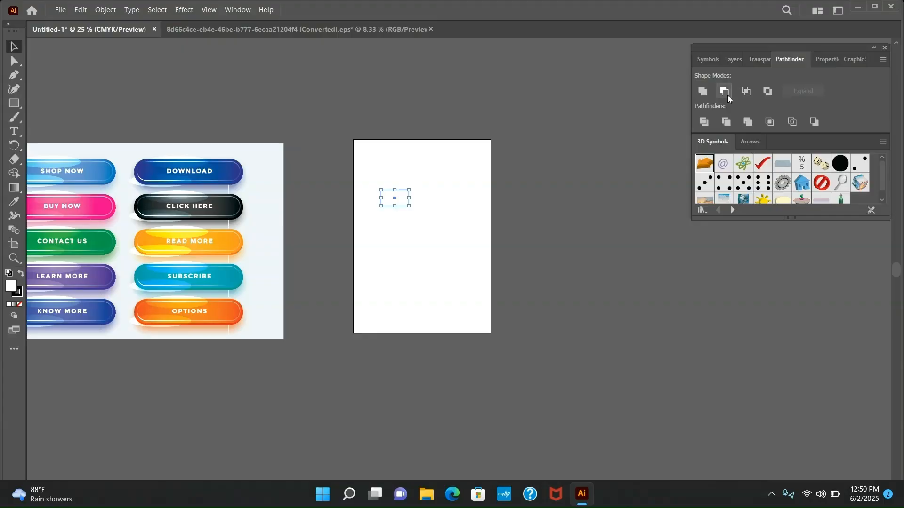
pyautogui.click(706, 59)
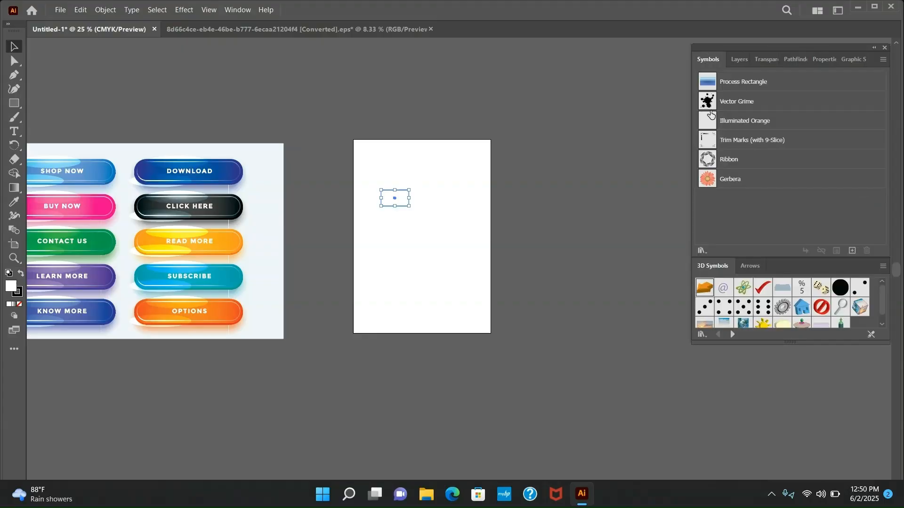
# Open the Process Rectangle symbol for editing, move its artwork up and slightly to the left, and exit symbol editing
pyautogui.doubleClick(714, 82)
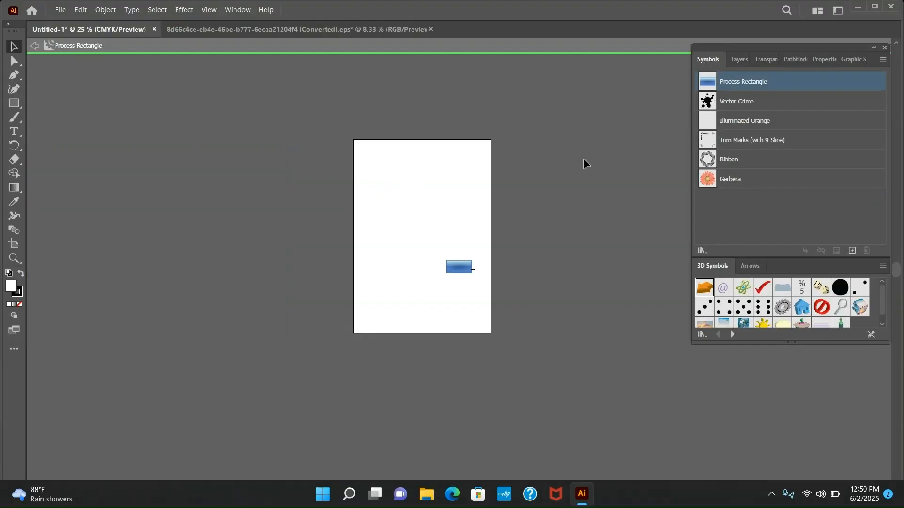
pyautogui.moveTo(462, 275); pyautogui.dragTo(446, 238)
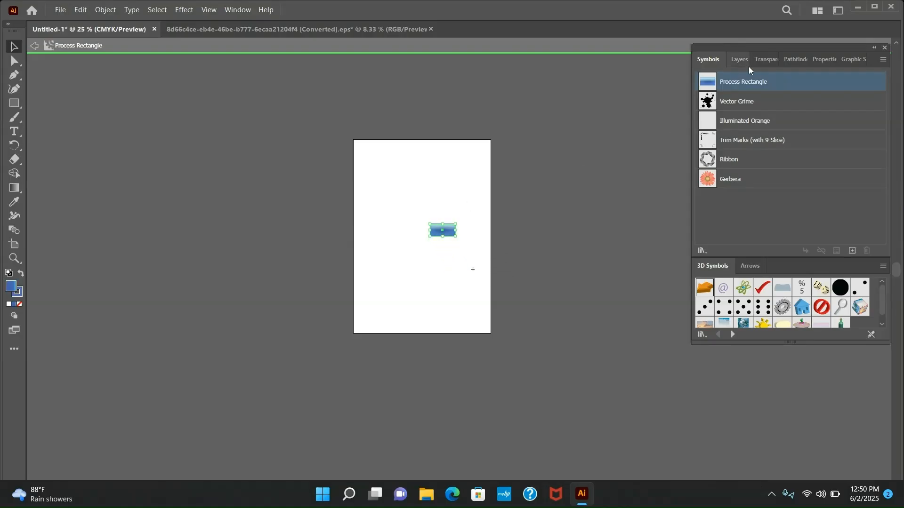
pyautogui.click(793, 60)
pyautogui.click(706, 59)
pyautogui.press('Escape')
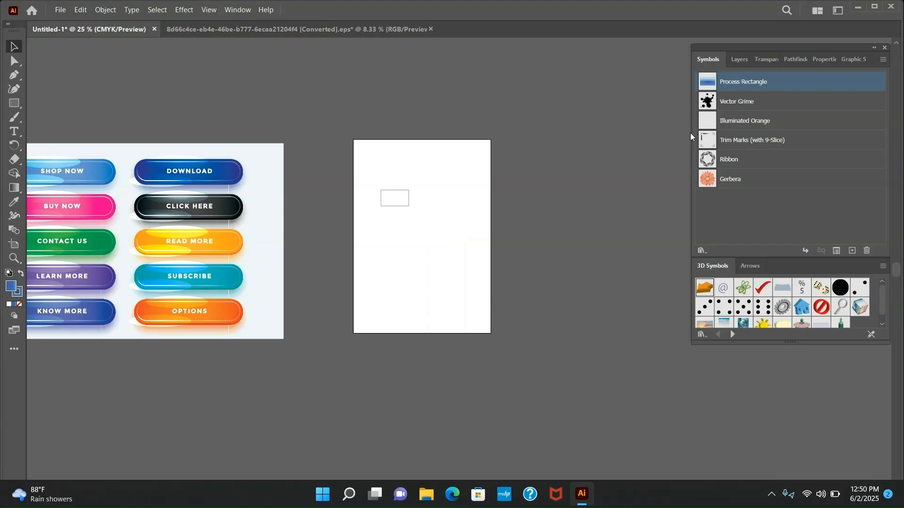
# Apply the dark blue swirl-pattern graphic style to the small rectangle on the artboard
pyautogui.click(848, 59)
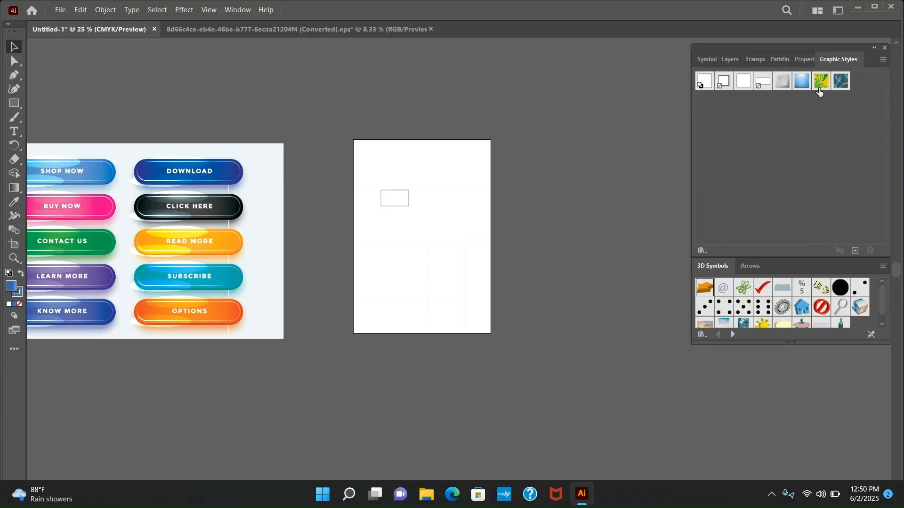
pyautogui.click(401, 206)
pyautogui.doubleClick(840, 80)
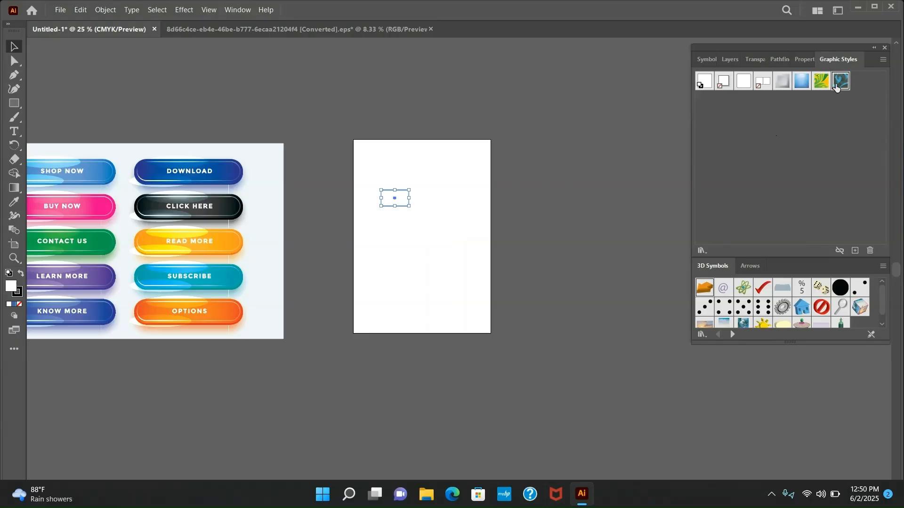
pyautogui.click(529, 263)
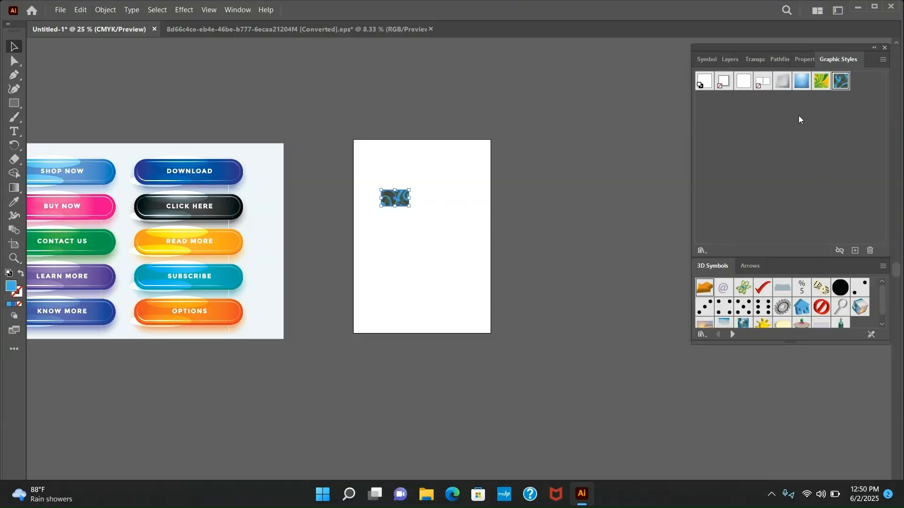
# Set the patterned rectangle's blending mode to Darken and enlarge it to a bit over half the artboard's width
pyautogui.click(754, 59)
pyautogui.click(719, 78)
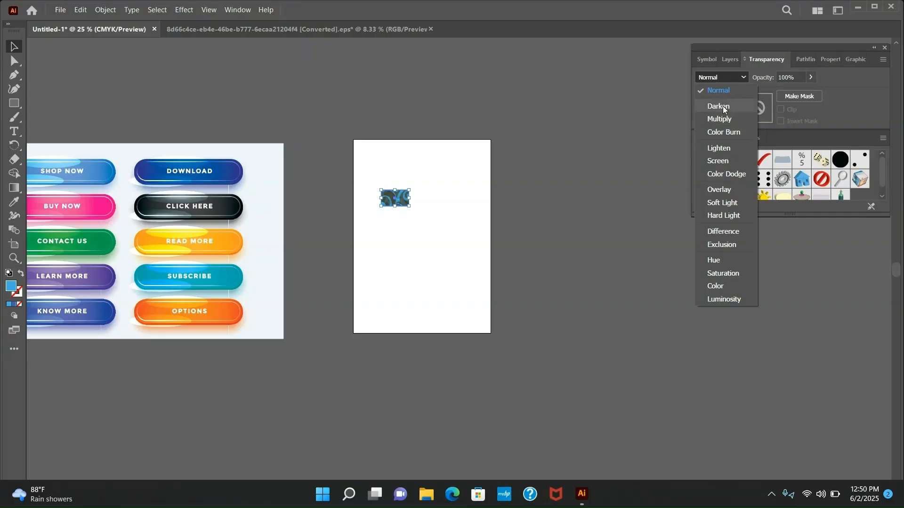
pyautogui.click(722, 106)
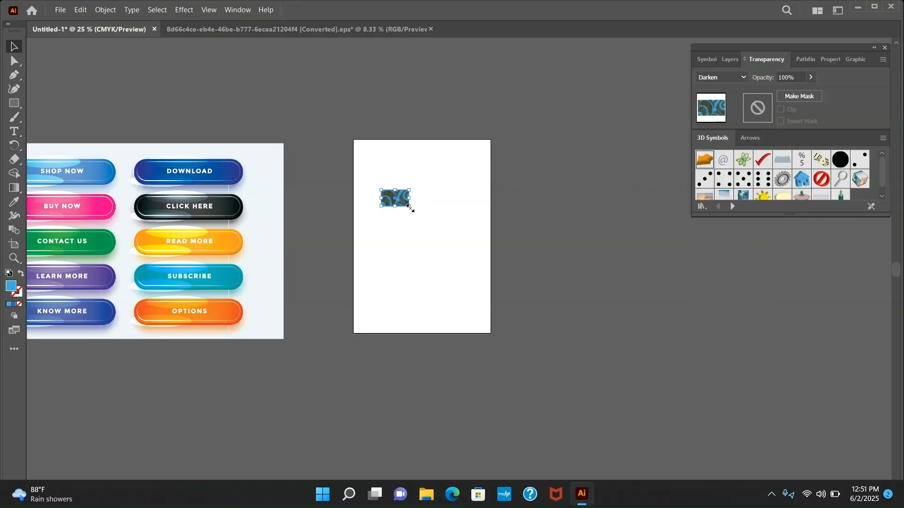
pyautogui.moveTo(411, 209); pyautogui.dragTo(459, 238)
# Change the patterned rectangle's blending mode to Lighten and set its opacity to 57%
pyautogui.click(745, 78)
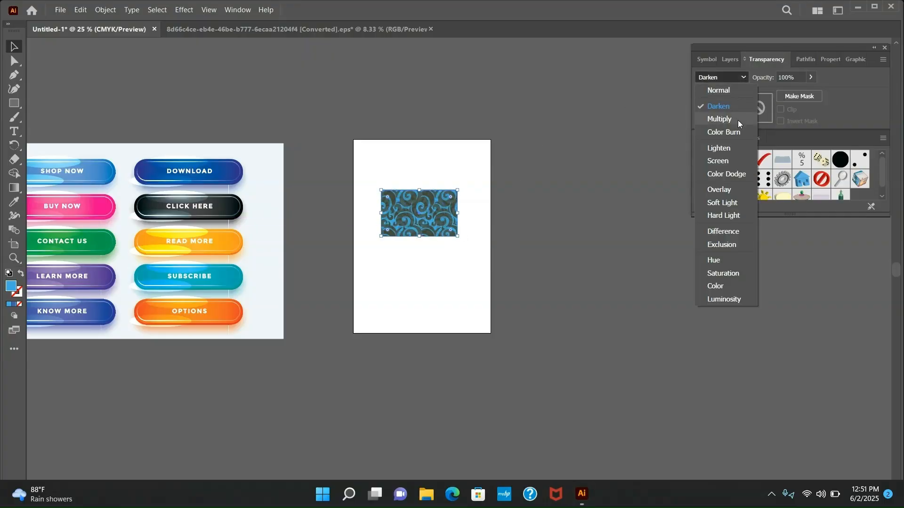
pyautogui.click(730, 147)
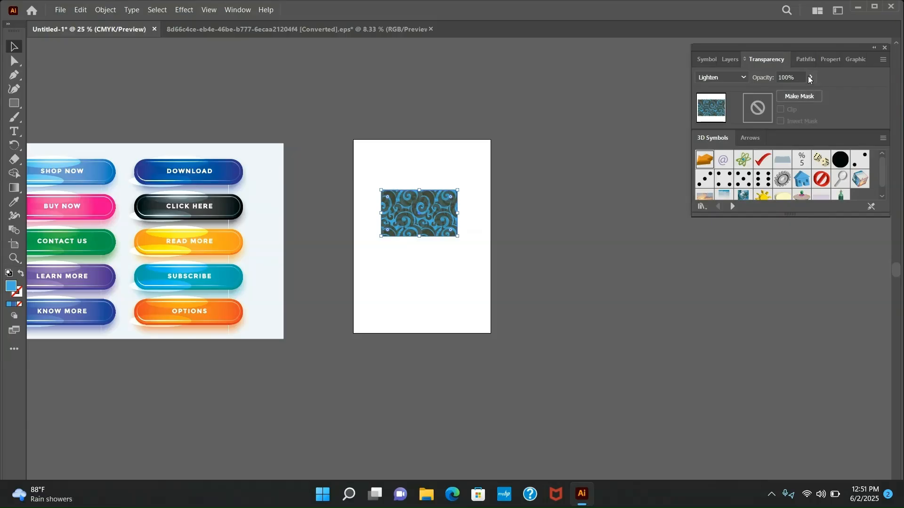
pyautogui.click(809, 76)
pyautogui.moveTo(794, 95); pyautogui.dragTo(790, 93)
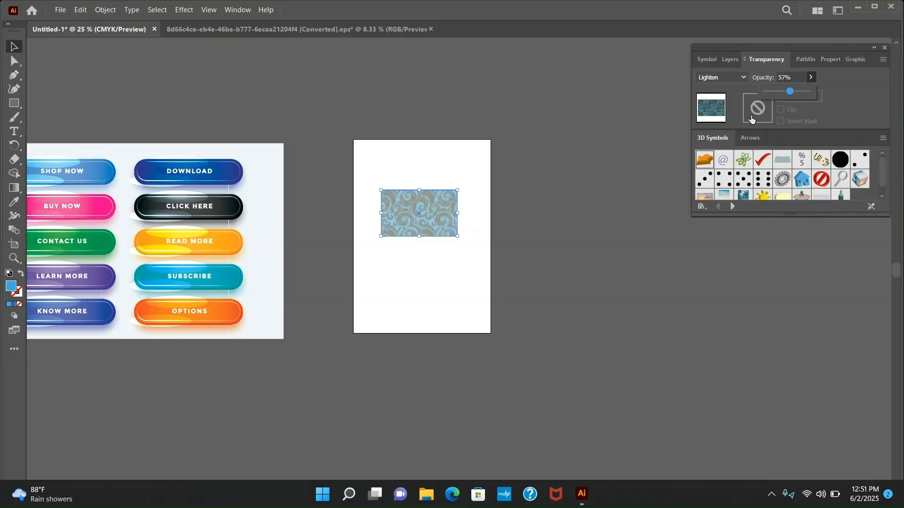
# Try the Overlay blending mode on the patterned rectangle and switch it back to Darken
pyautogui.click(740, 76)
pyautogui.click(734, 187)
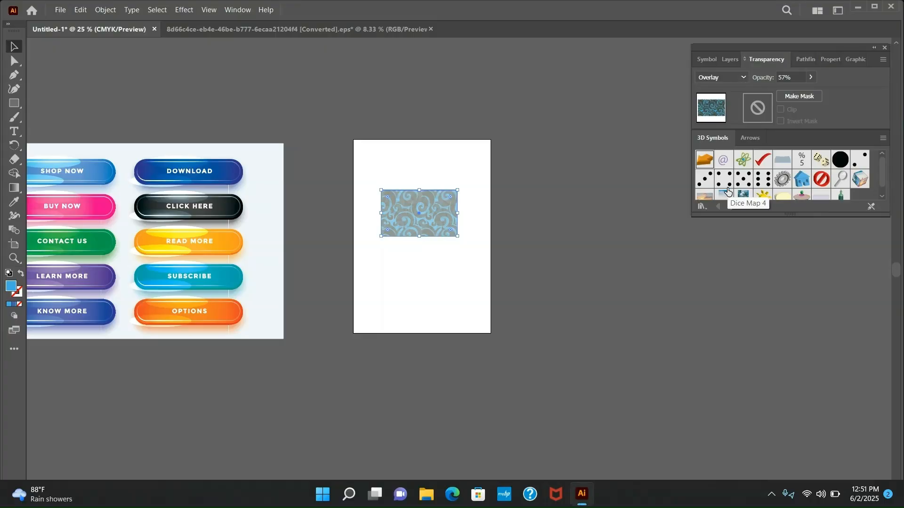
pyautogui.click(725, 77)
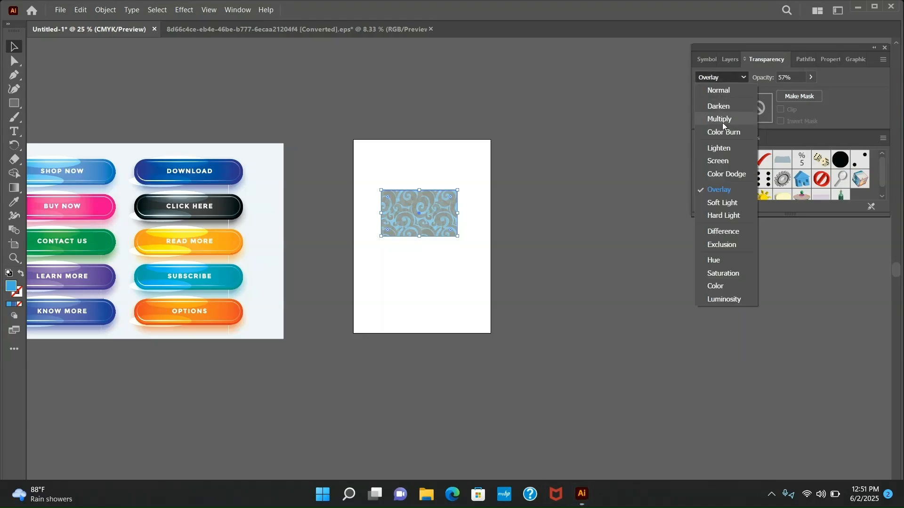
pyautogui.click(725, 106)
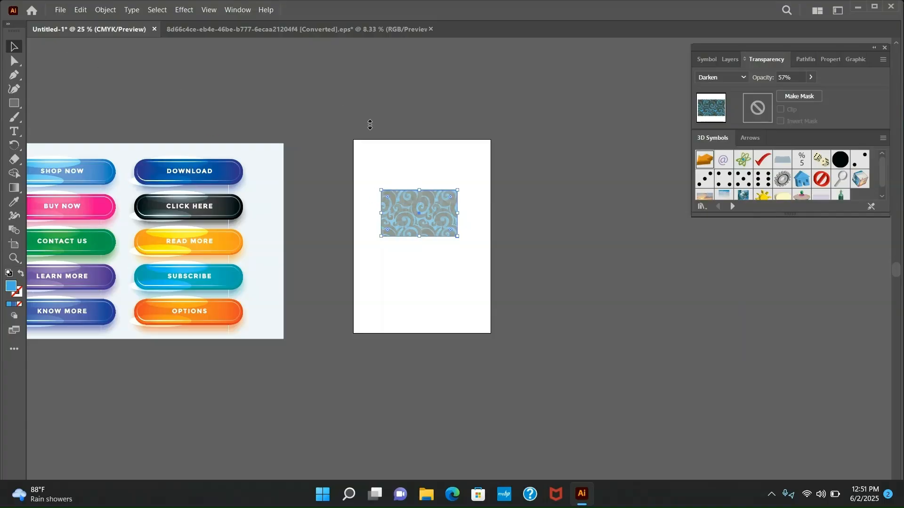
# Move the patterned rectangle slightly down and to the right on the artboard
pyautogui.press('Return')
pyautogui.click(513, 336)
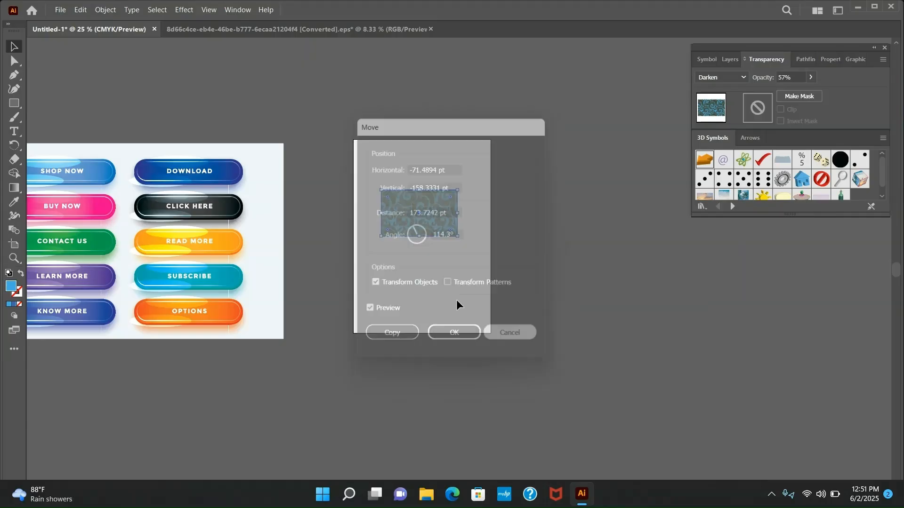
pyautogui.moveTo(423, 224); pyautogui.dragTo(425, 234)
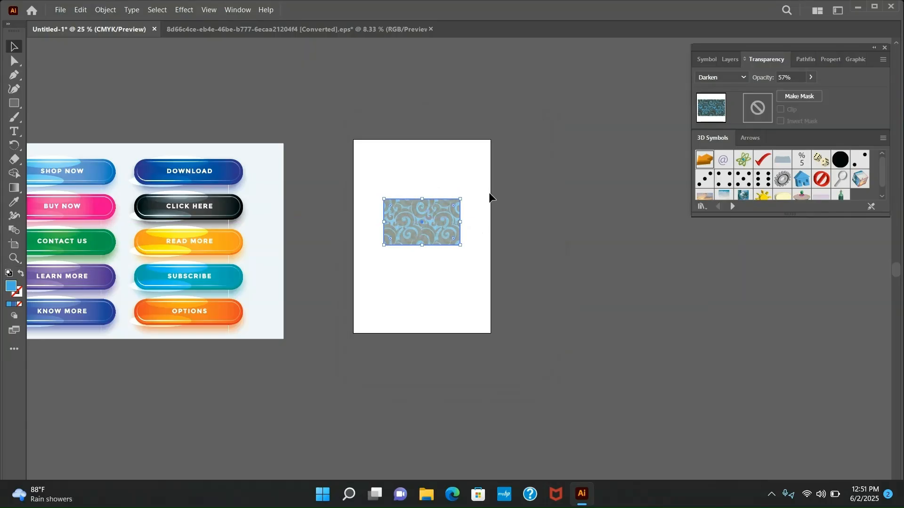
pyautogui.hotkey('ctrl', '=')
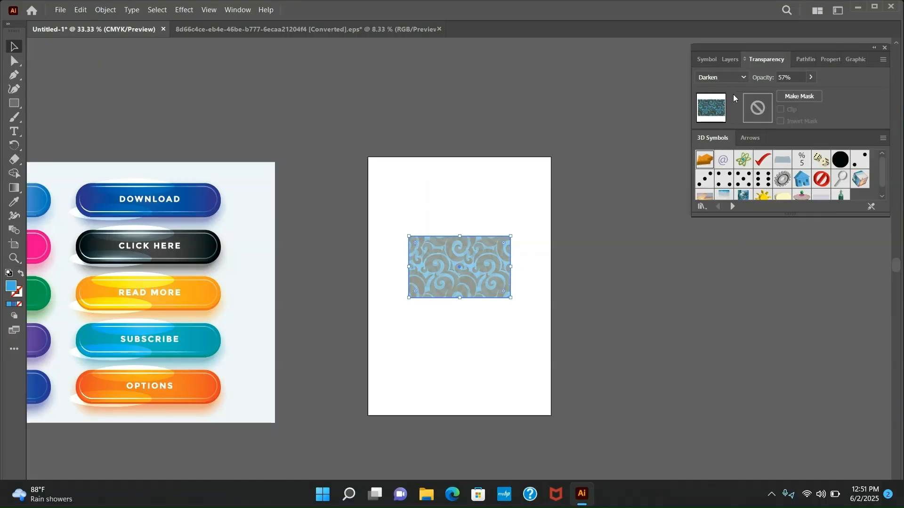
pyautogui.click(60, 10)
pyautogui.moveTo(216, 252)
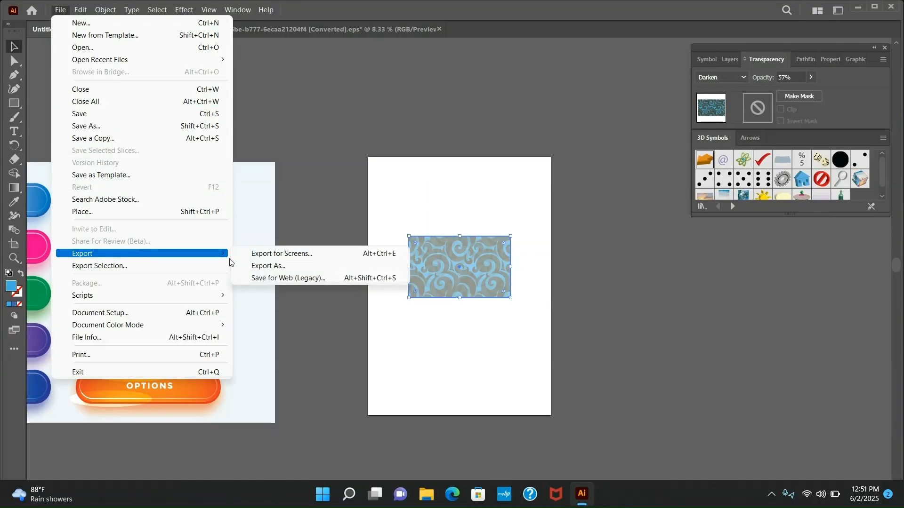
pyautogui.click(299, 269)
pyautogui.click(141, 234)
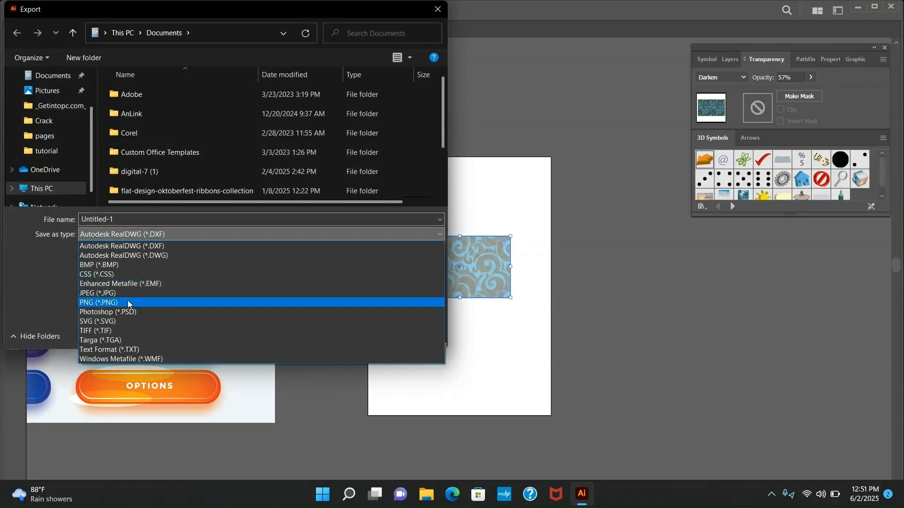
pyautogui.click(133, 322)
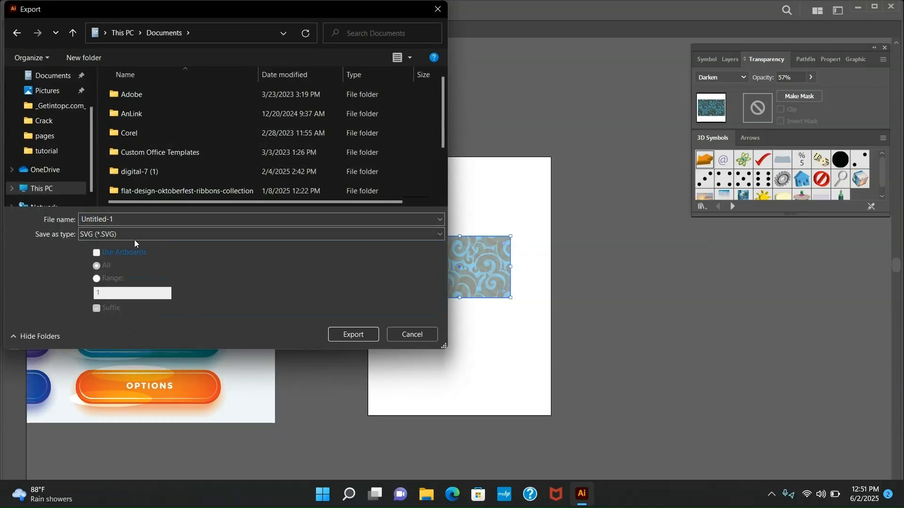
pyautogui.click(411, 335)
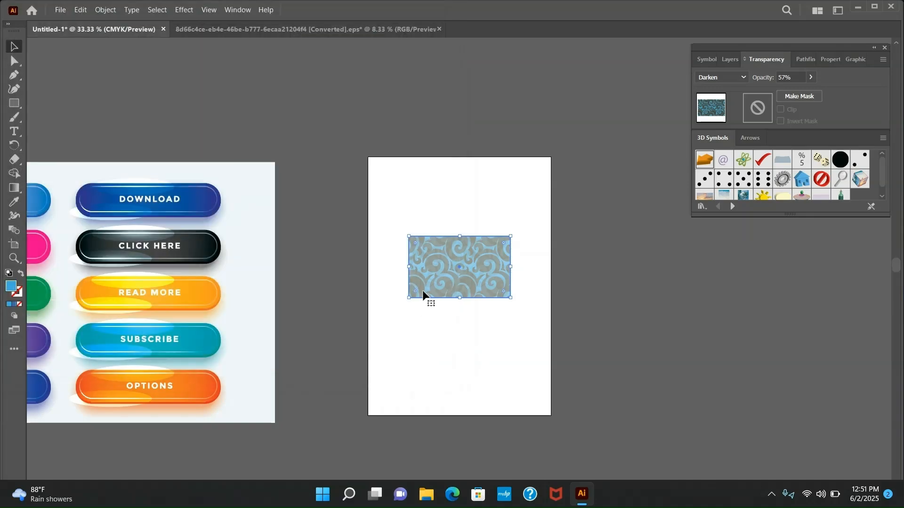